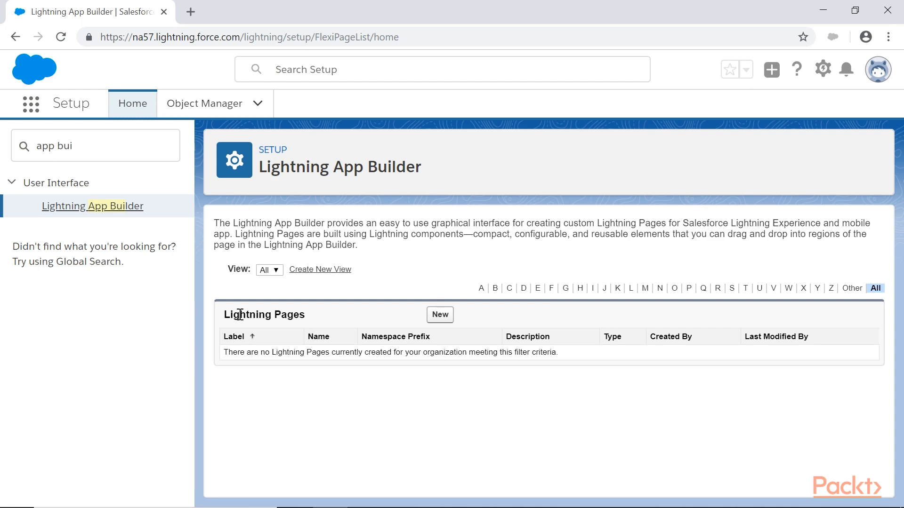
Start creating a new Lightning page from the Lightning Pages list.
{"action": "left_click_drag", "start_coordinate": [224, 320], "coordinate": [340, 320]}
{"action": "left_click", "coordinate": [340, 320]}
{"action": "left_click", "coordinate": [440, 315]}
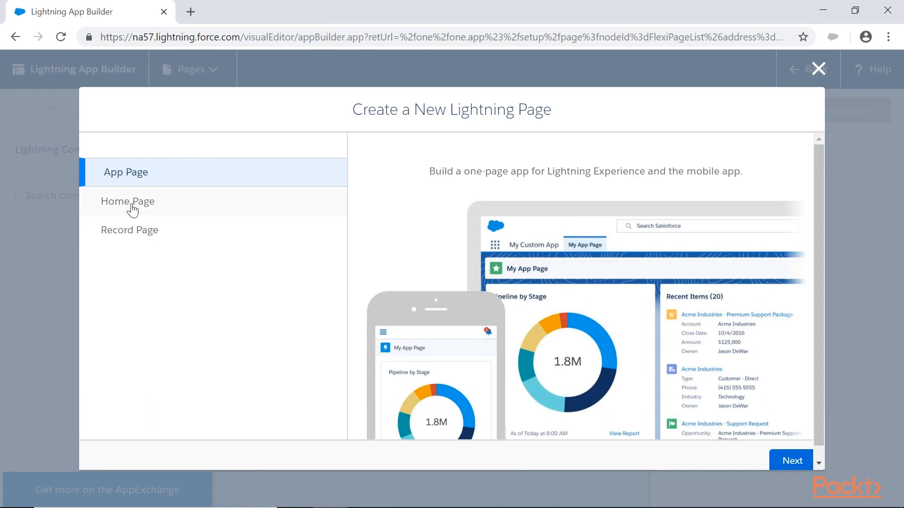
{"action": "left_click", "coordinate": [818, 69]}
{"action": "mouse_move", "coordinate": [312, 208]}
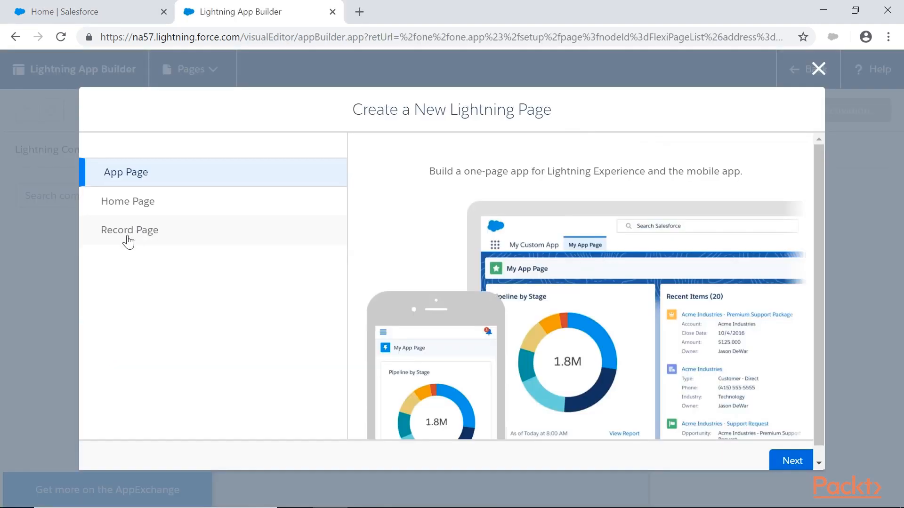
Open the Well Mart-monitors deal opportunity in Salesforce and examine its stage path, details and related lists.
{"action": "left_click", "coordinate": [76, 6]}
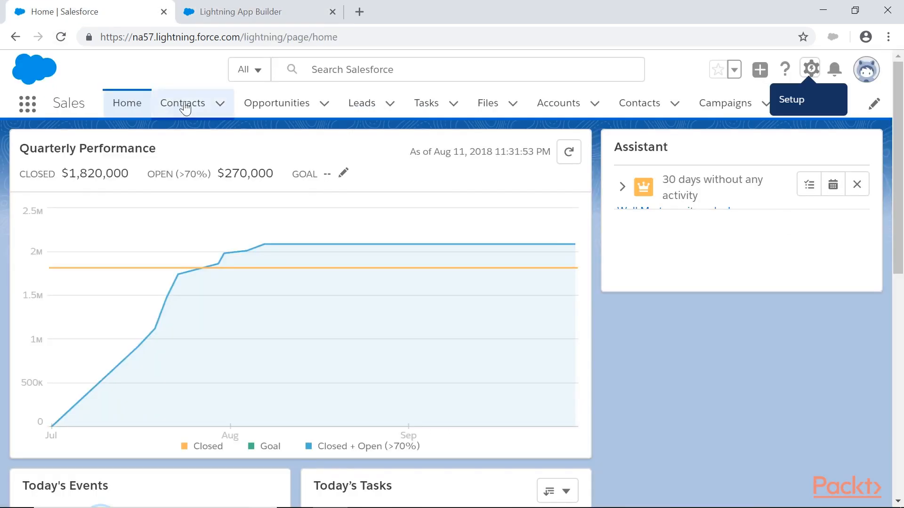
{"action": "left_click", "coordinate": [251, 107]}
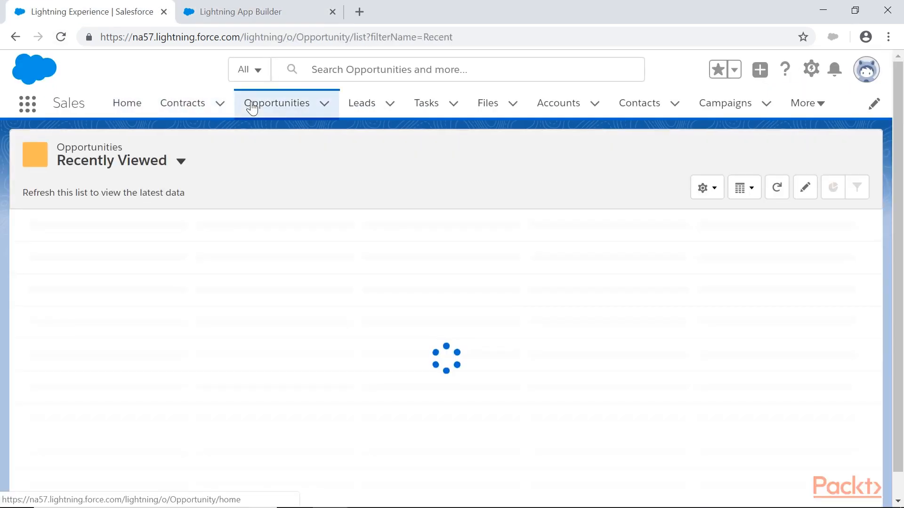
{"action": "left_click", "coordinate": [822, 105]}
{"action": "left_click", "coordinate": [136, 246]}
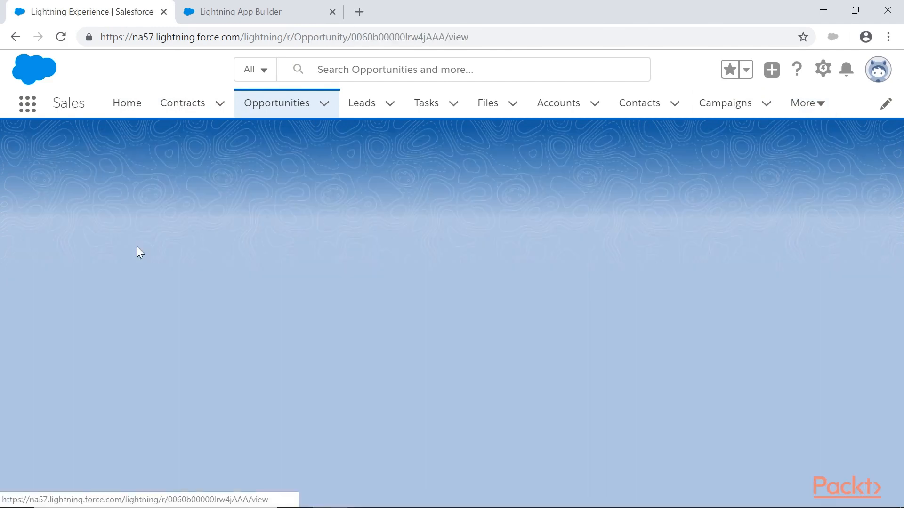
{"action": "left_click", "coordinate": [248, 331]}
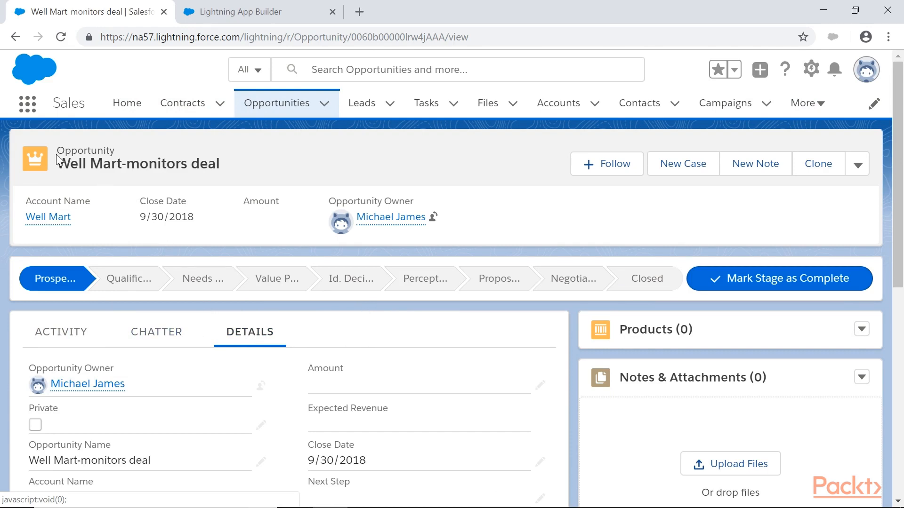
{"action": "mouse_move", "coordinate": [54, 283]}
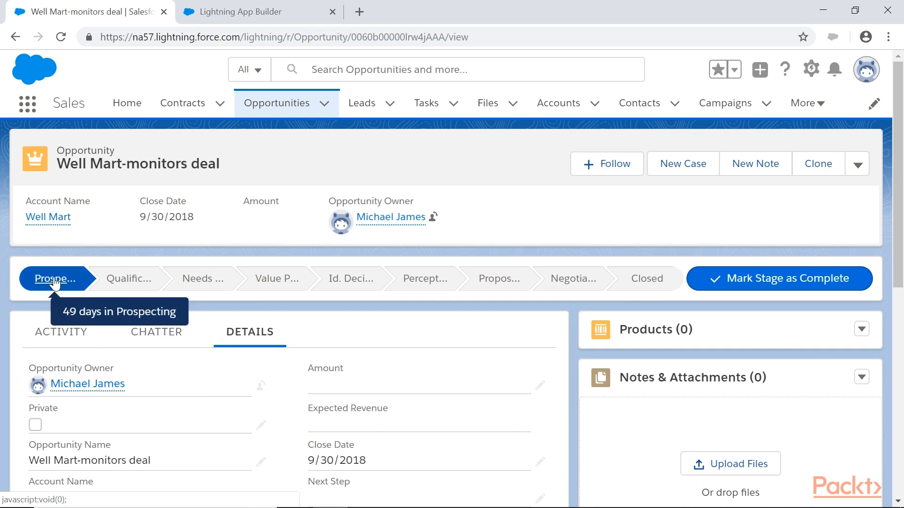
{"action": "scroll", "coordinate": [840, 365], "scroll_direction": "down", "scroll_amount": 5}
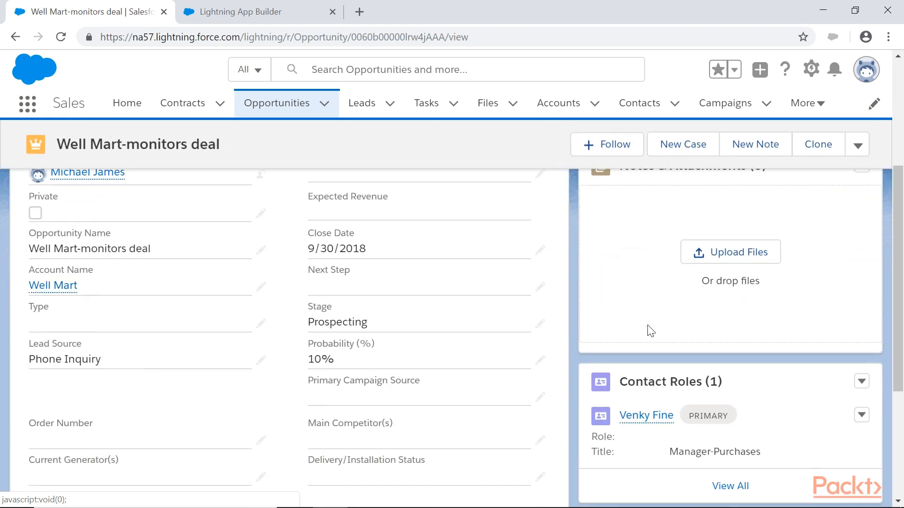
{"action": "scroll", "coordinate": [385, 309], "scroll_direction": "up", "scroll_amount": 5}
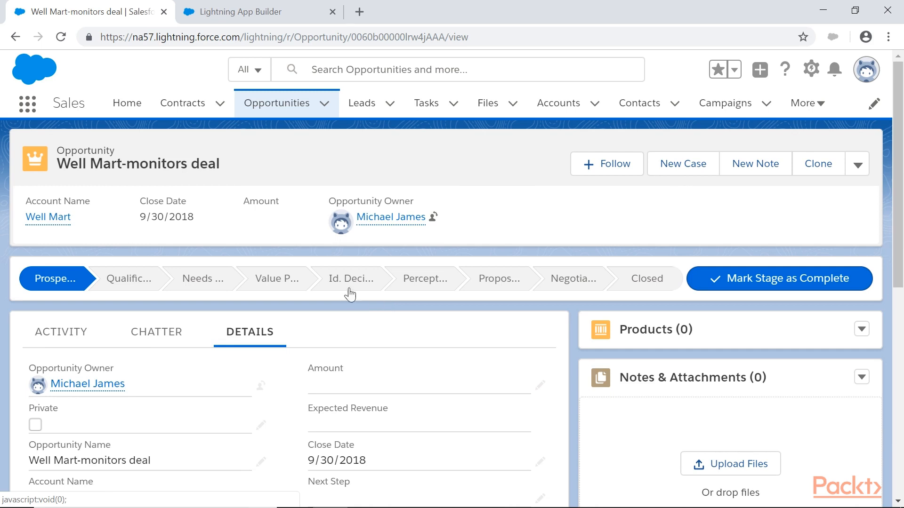
Create a Lightning home page labelled customHome with the Standard Home Page template.
{"action": "left_click", "coordinate": [295, 6]}
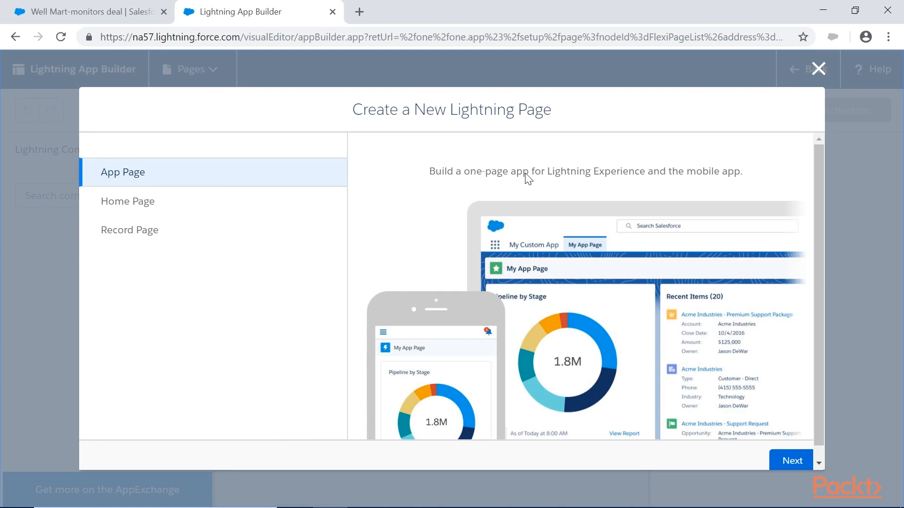
{"action": "left_click", "coordinate": [123, 210]}
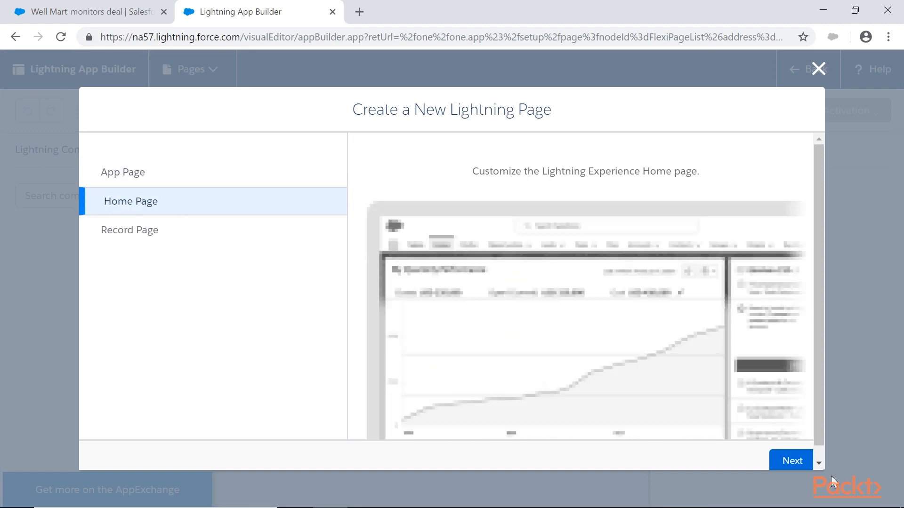
{"action": "left_click", "coordinate": [792, 460]}
{"action": "type", "text": "customHome"}
{"action": "key", "text": "Return"}
{"action": "left_click", "coordinate": [785, 460]}
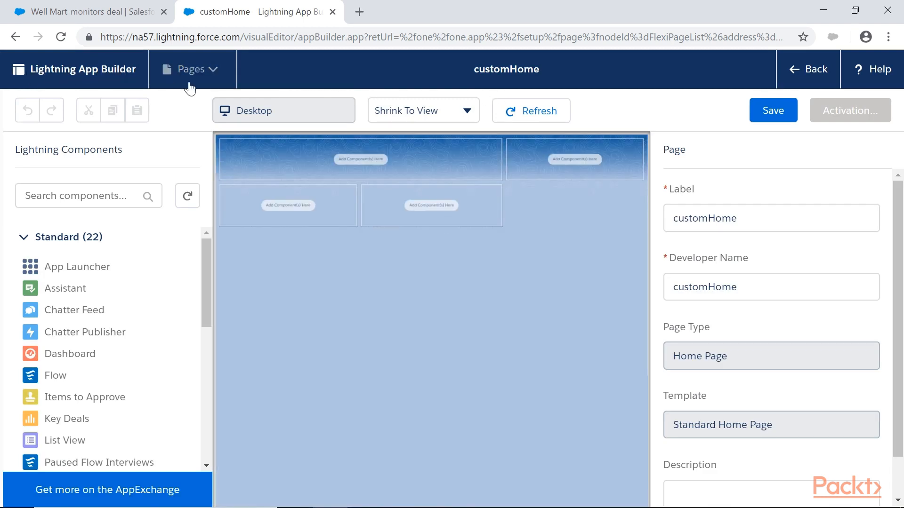
Examine the builder's list of custom pages, canvas view options and the standard and custom component groups.
{"action": "left_click", "coordinate": [202, 75]}
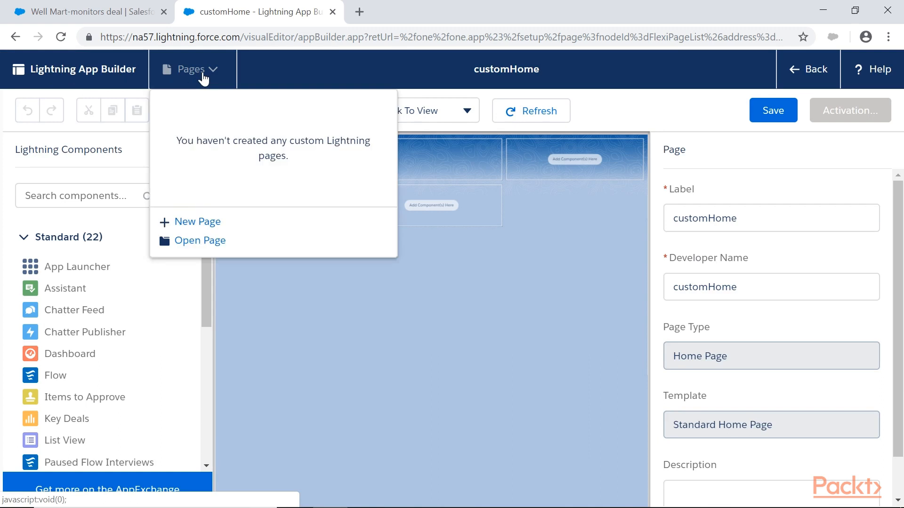
{"action": "left_click", "coordinate": [202, 75]}
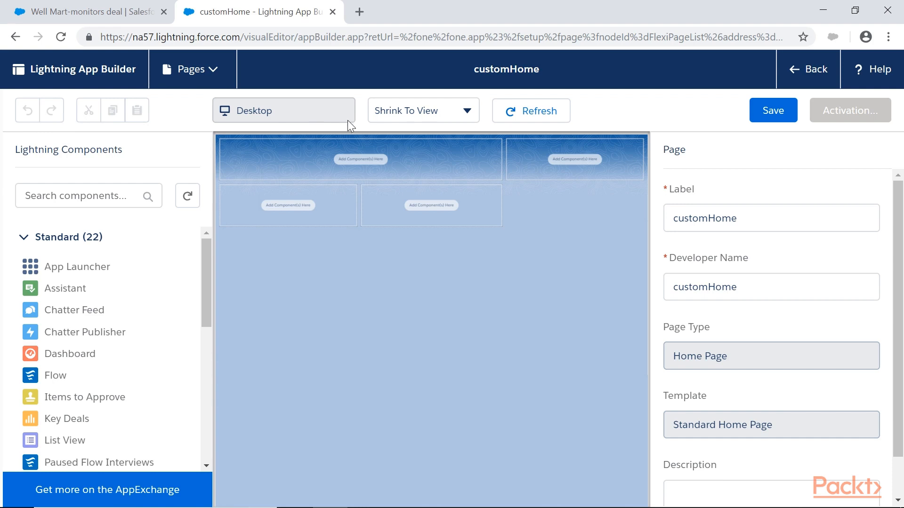
{"action": "left_click", "coordinate": [405, 123]}
{"action": "left_click", "coordinate": [414, 123]}
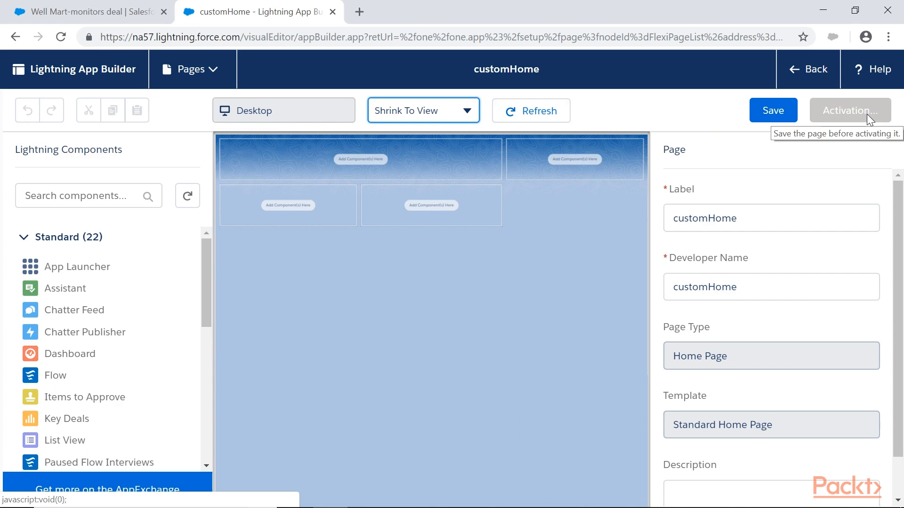
{"action": "left_click", "coordinate": [24, 237]}
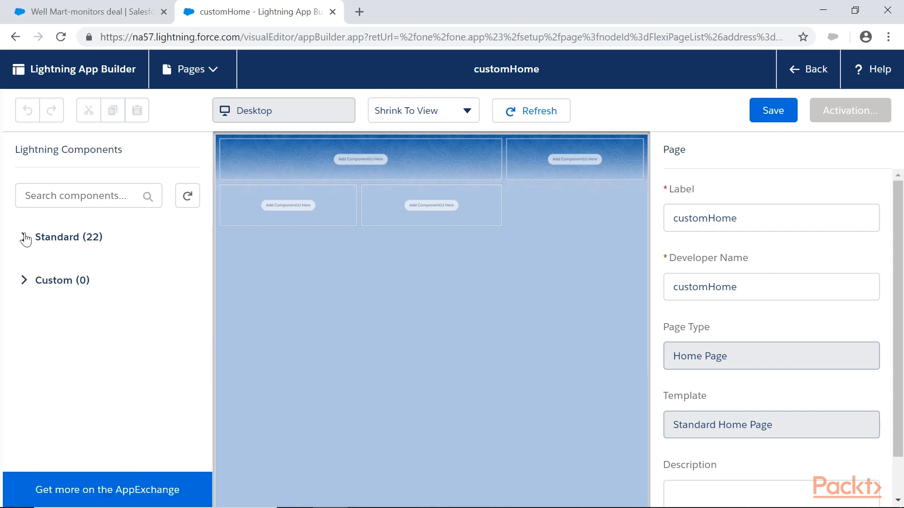
{"action": "left_click", "coordinate": [24, 238]}
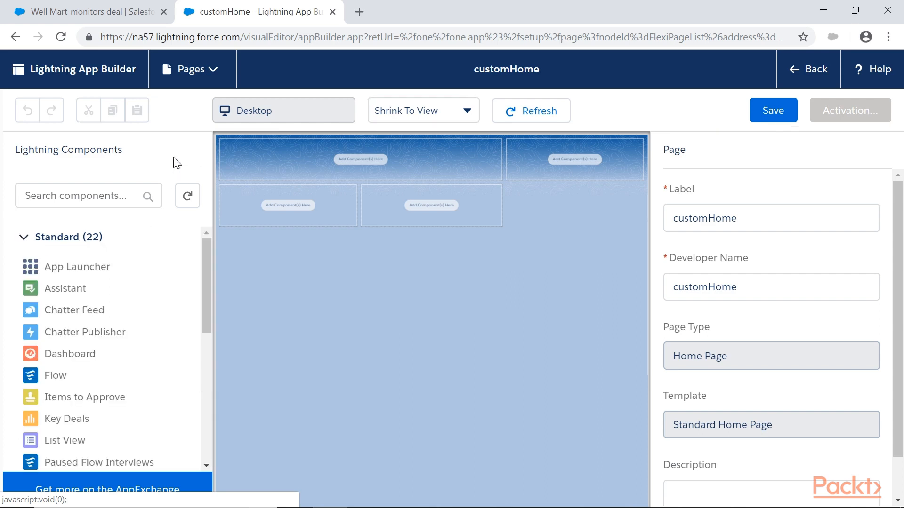
{"action": "left_click", "coordinate": [53, 197]}
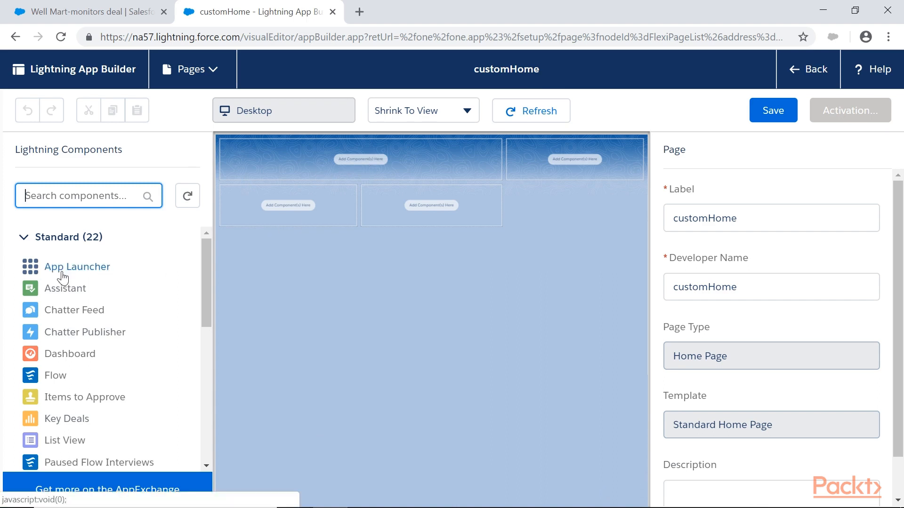
Add a Chatter Feed to the wide upper region, a Dashboard to the sidebar region and a List View to the lower-left region.
{"action": "left_click_drag", "start_coordinate": [55, 311], "coordinate": [378, 160]}
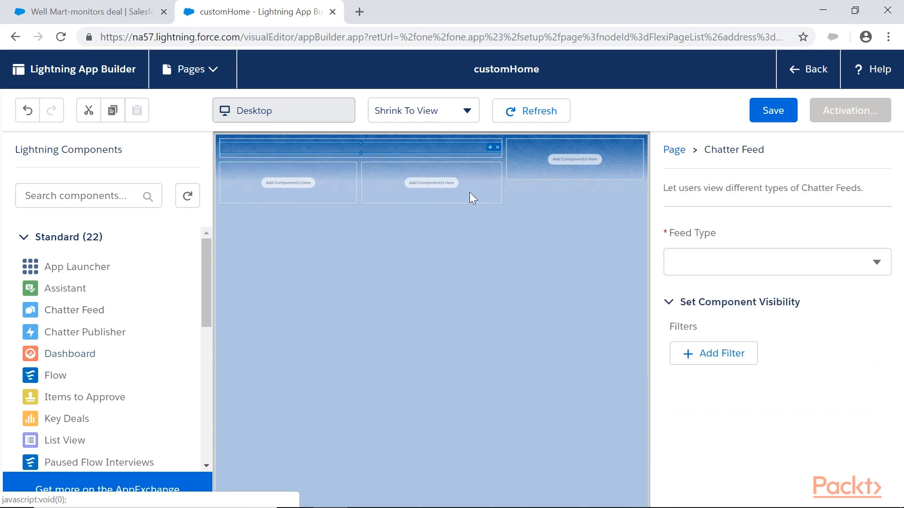
{"action": "left_click_drag", "start_coordinate": [70, 358], "coordinate": [579, 160]}
{"action": "left_click_drag", "start_coordinate": [61, 440], "coordinate": [294, 354]}
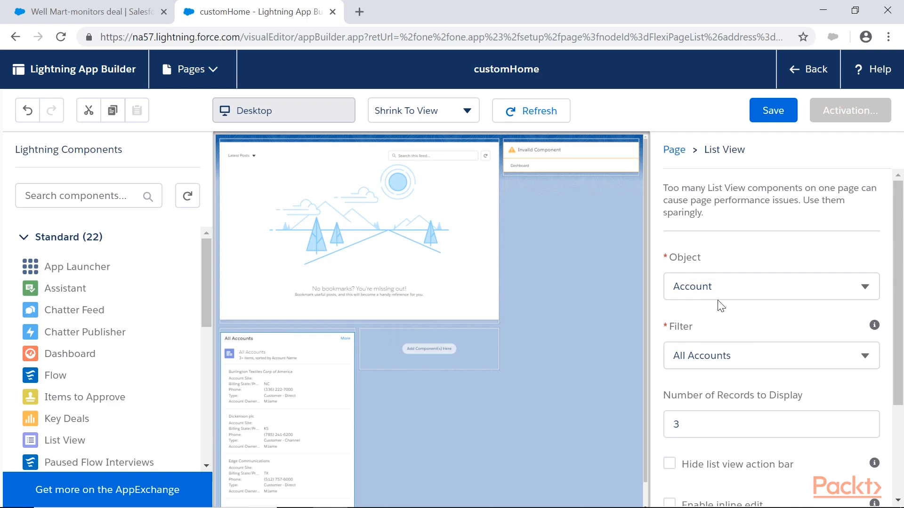
Set the List View's object to Volunteer and exit the home page without saving it.
{"action": "left_click", "coordinate": [701, 292]}
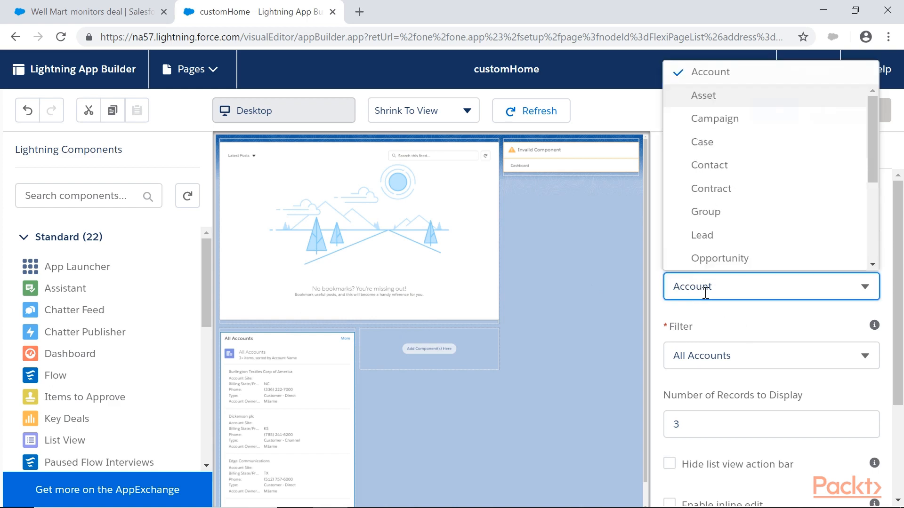
{"action": "key", "text": "ctrl+a"}
{"action": "type", "text": "volu"}
{"action": "left_click", "coordinate": [726, 261]}
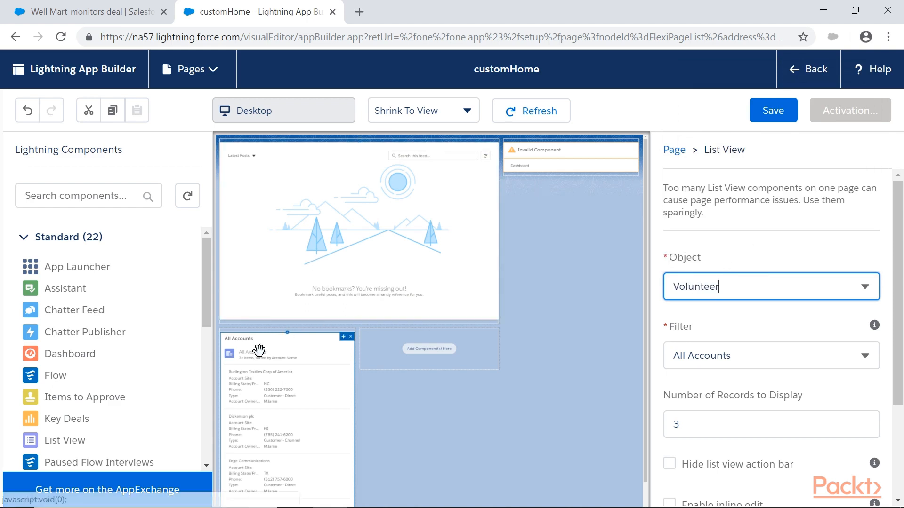
{"action": "left_click", "coordinate": [691, 357]}
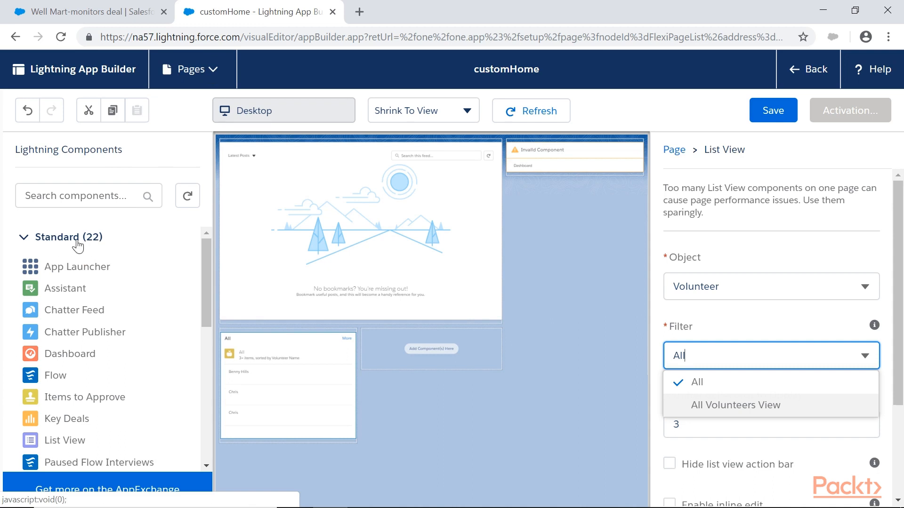
{"action": "left_click", "coordinate": [816, 65]}
{"action": "left_click", "coordinate": [520, 116]}
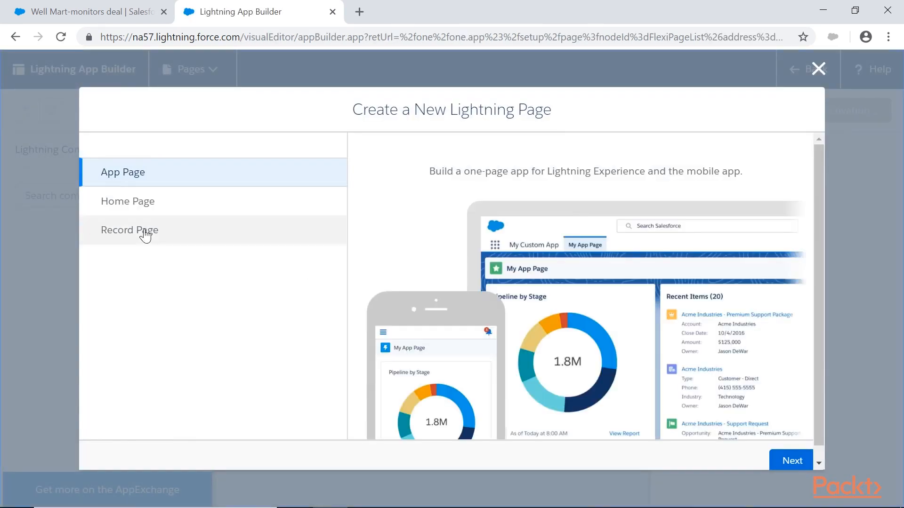
Create a record page labelled VolRecordPage for the Volunteer object with the Header and Right Sidebar template.
{"action": "left_click", "coordinate": [141, 231]}
{"action": "left_click", "coordinate": [802, 461]}
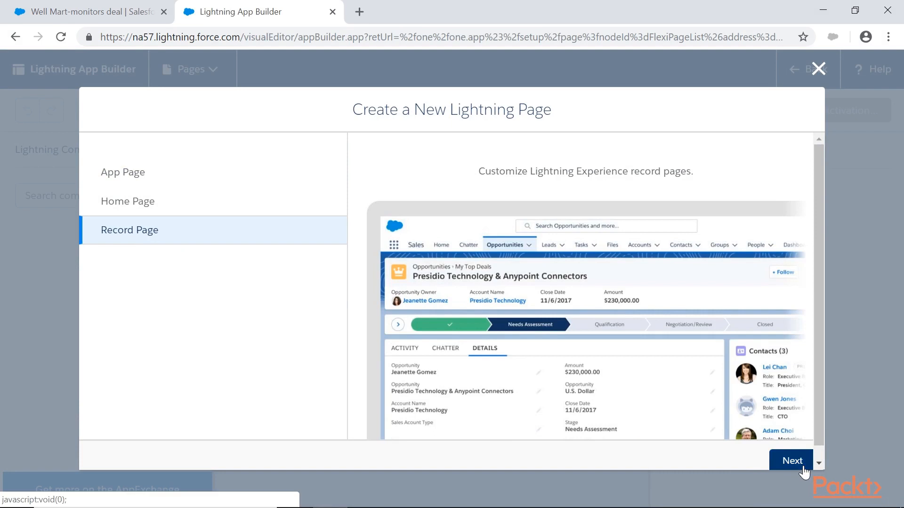
{"action": "type", "text": "VolRecordPage"}
{"action": "key", "text": "Tab"}
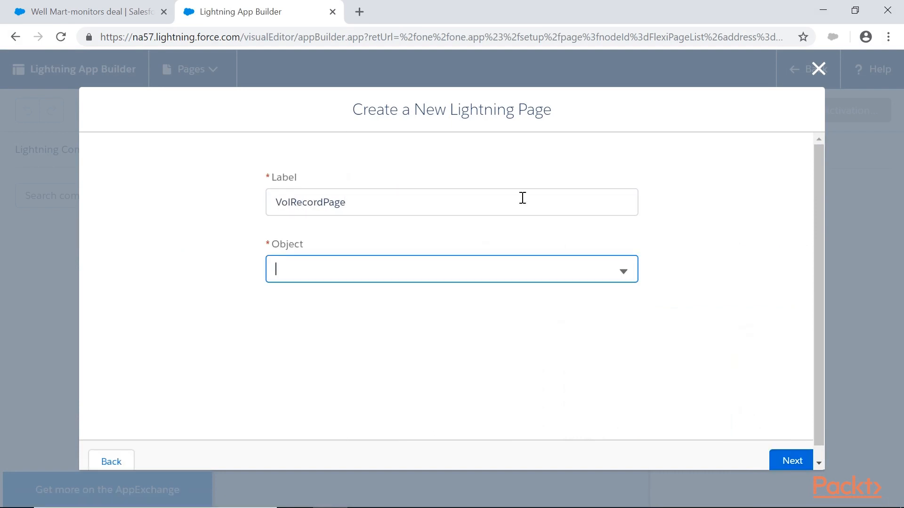
{"action": "type", "text": "vol"}
{"action": "left_click", "coordinate": [347, 325]}
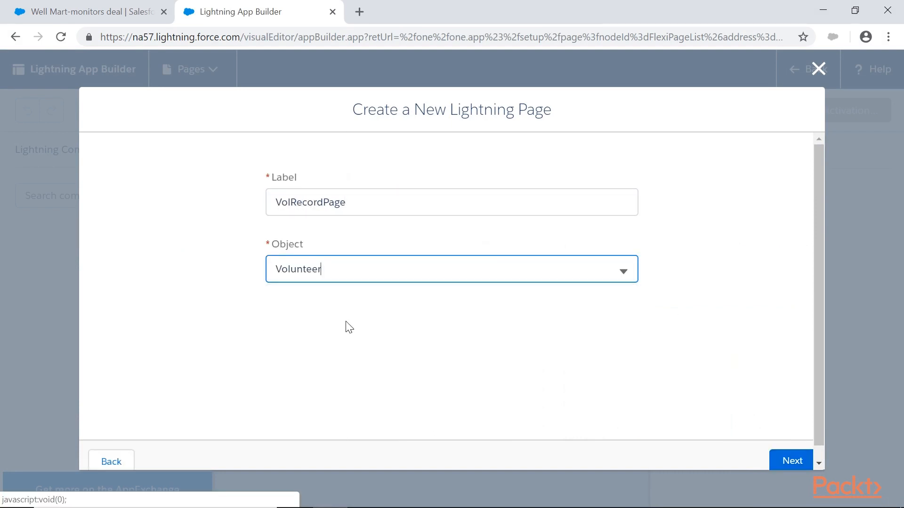
{"action": "key", "text": "Return"}
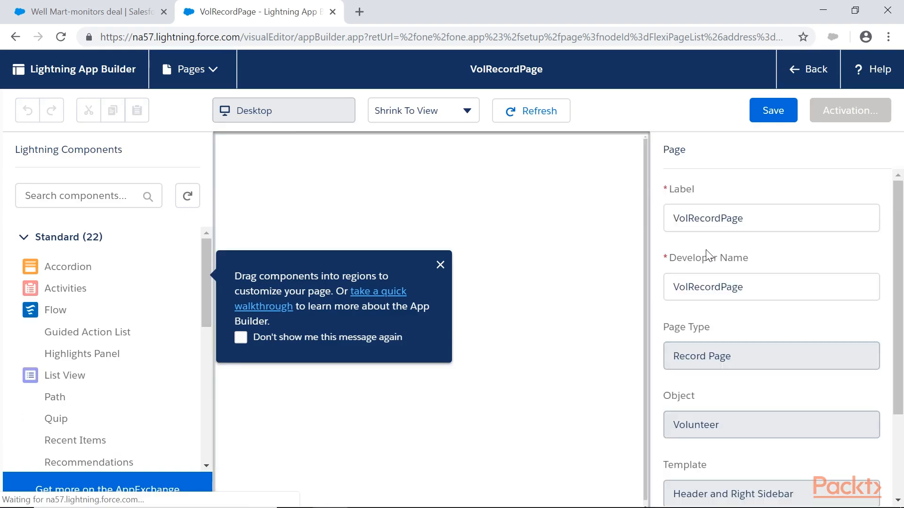
Dismiss the walkthrough tip and add an Accordion component beneath the highlights panel at the head of the record page.
{"action": "left_click", "coordinate": [440, 265]}
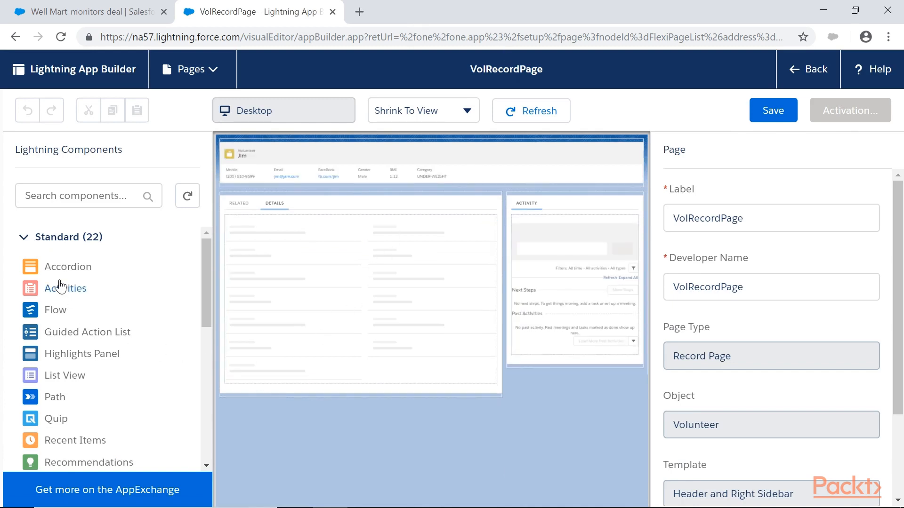
{"action": "left_click", "coordinate": [79, 269]}
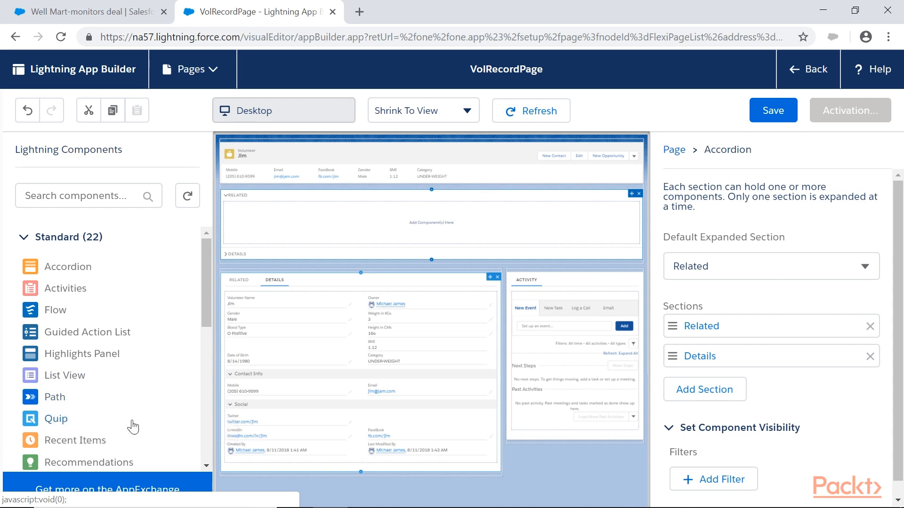
Examine the remaining standard components available for the record page, down to the custom components group.
{"action": "scroll", "coordinate": [66, 372], "scroll_direction": "down", "scroll_amount": 1}
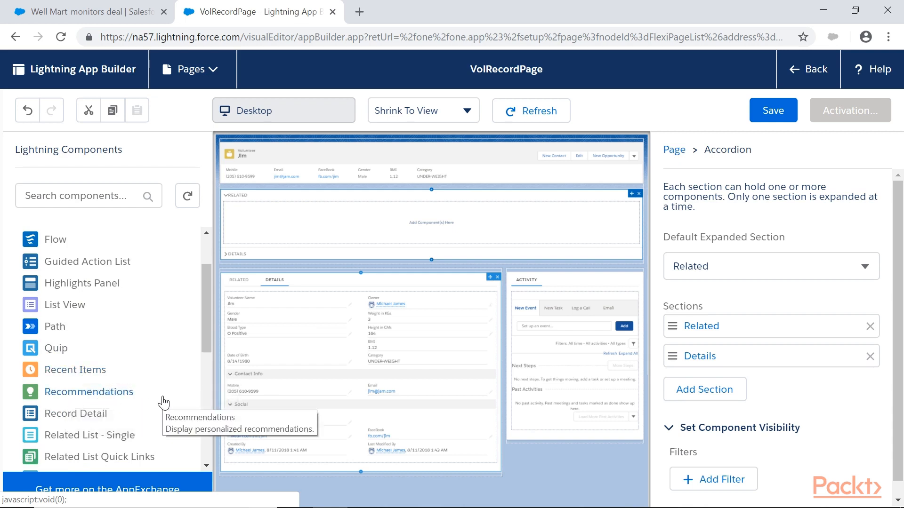
{"action": "scroll", "coordinate": [113, 400], "scroll_direction": "down", "scroll_amount": 1}
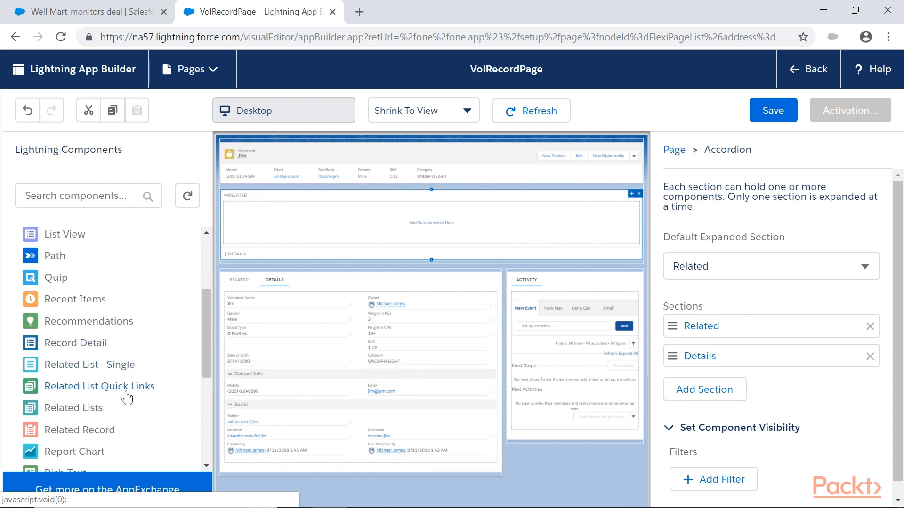
{"action": "scroll", "coordinate": [163, 407], "scroll_direction": "down", "scroll_amount": 1}
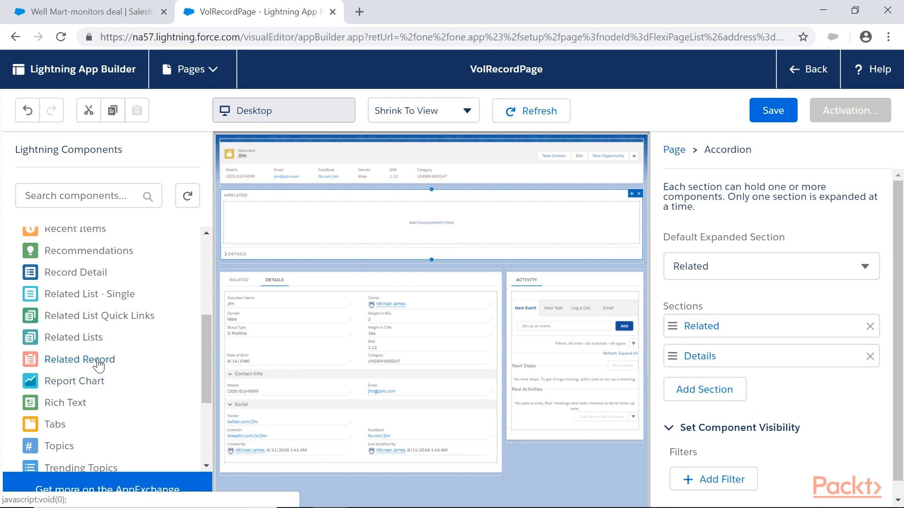
{"action": "scroll", "coordinate": [135, 386], "scroll_direction": "down", "scroll_amount": 3}
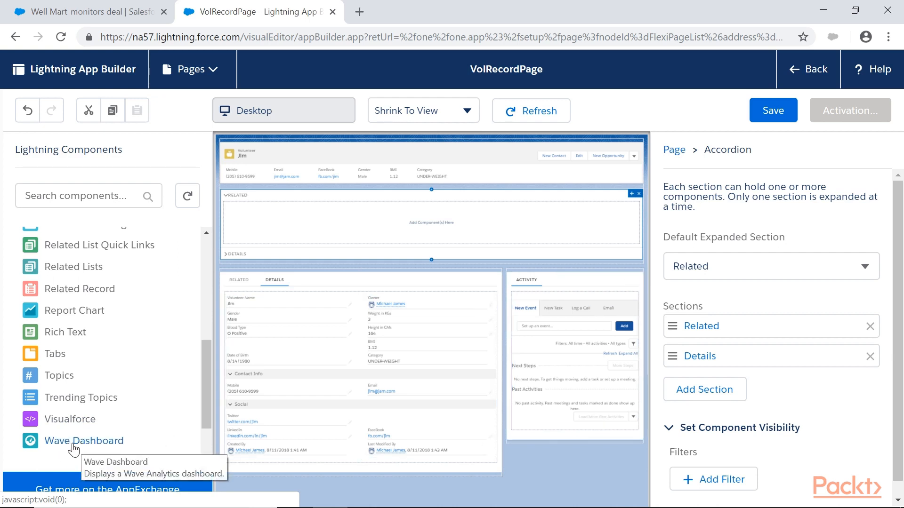
{"action": "scroll", "coordinate": [74, 448], "scroll_direction": "down", "scroll_amount": 2}
{"action": "scroll", "coordinate": [28, 282], "scroll_direction": "up", "scroll_amount": 10}
{"action": "left_click", "coordinate": [24, 238]}
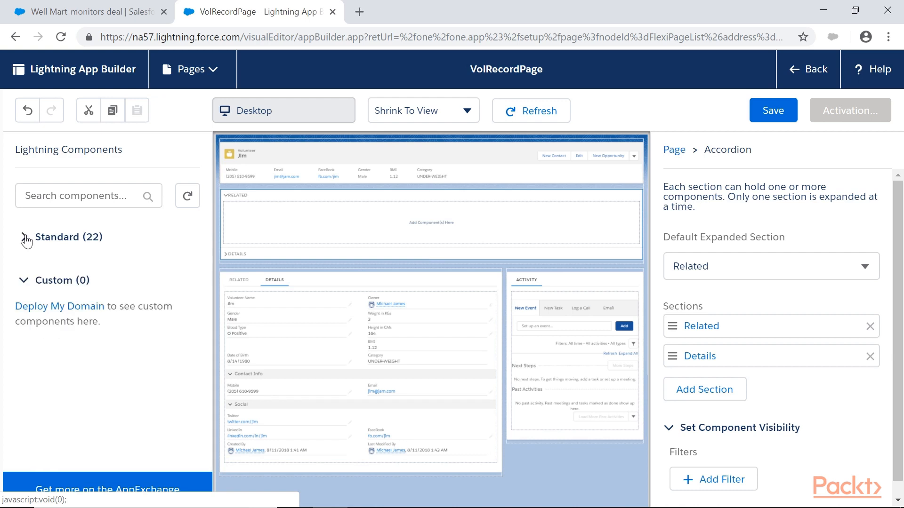